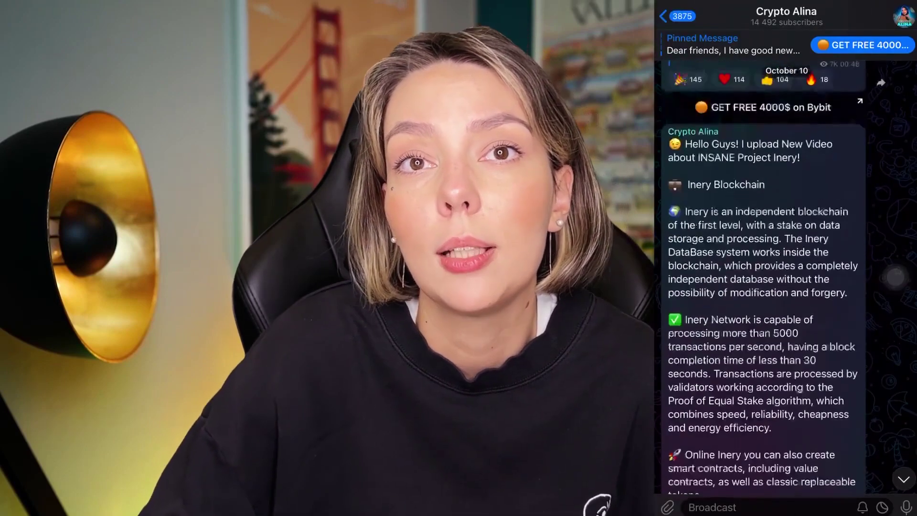
click(767, 346)
scroll(850, 287, up, 5)
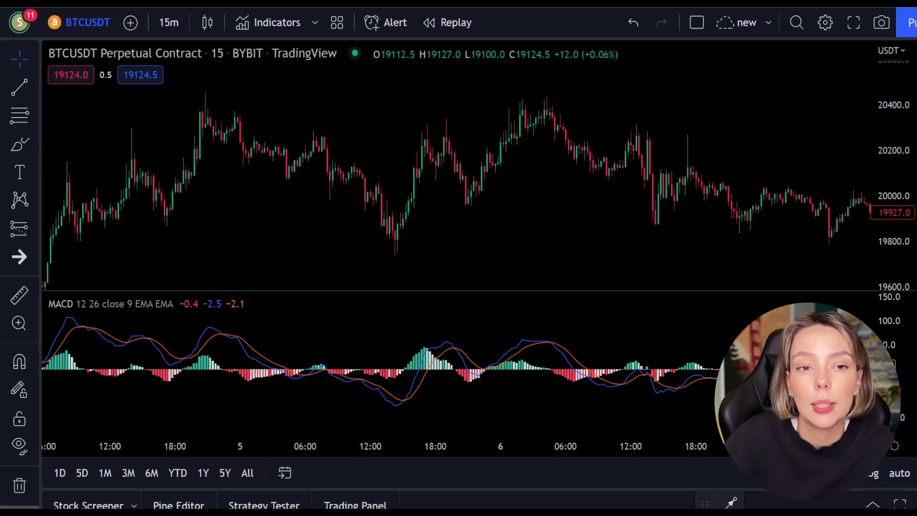
Circle the MACD upswing on 5 October with the Brush, trace the matching price rise with an arrow, and undo both marks.
click(17, 145)
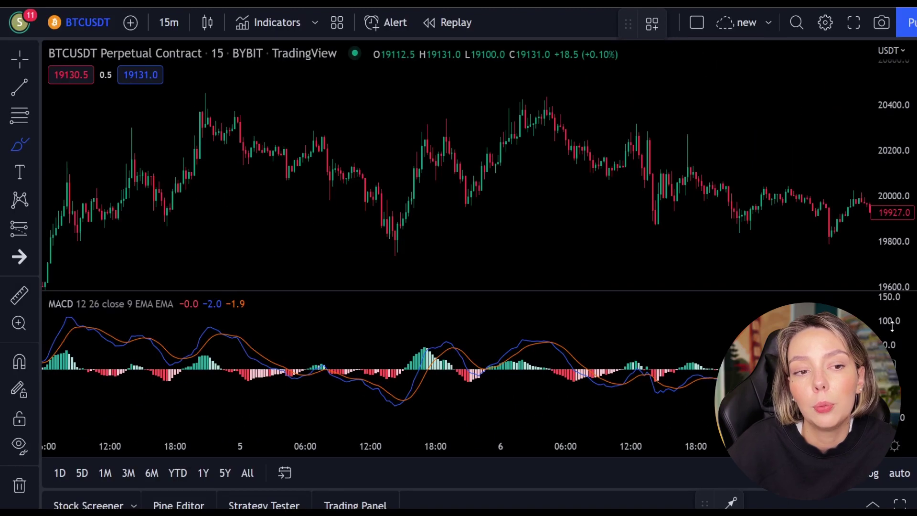
drag(464, 329, 433, 419)
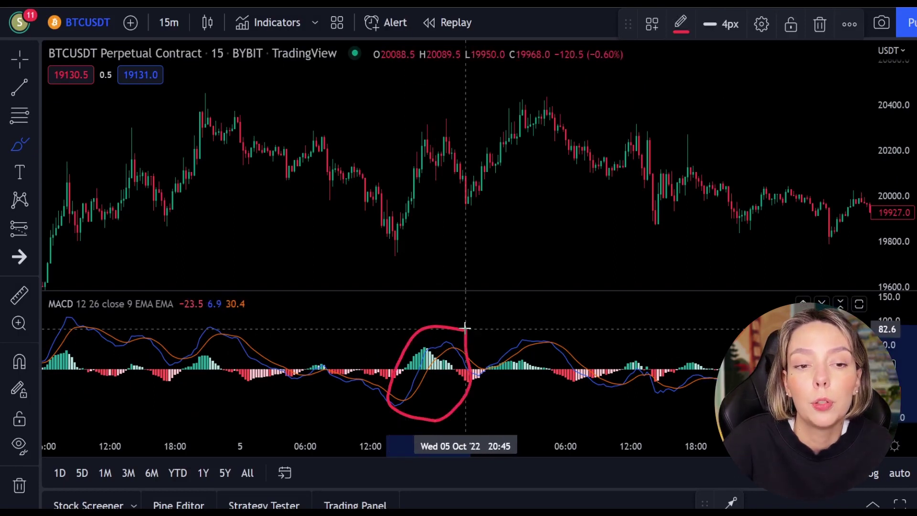
mouse_move(395, 234)
mouse_down()
mouse_move(443, 117)
mouse_move(467, 165)
mouse_up()
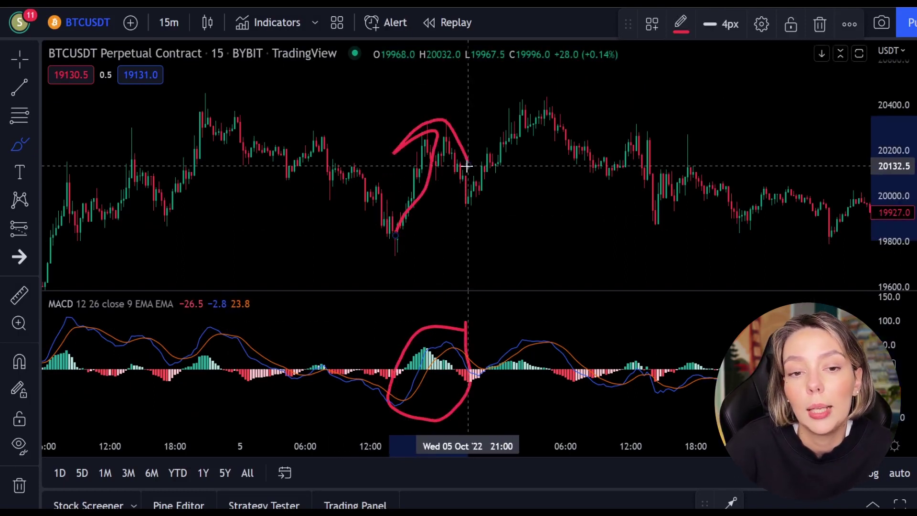
key(ctrl+z)
key(ctrl+z)
Circle MACD line crossovers on 5 and 6 October with the Brush and draw arrows along the matching price declines and rebound.
mouse_move(590, 338)
mouse_down()
mouse_move(538, 325)
mouse_move(604, 389)
mouse_move(585, 330)
mouse_up()
drag(551, 106, 681, 225)
mouse_move(419, 389)
mouse_down()
mouse_move(422, 396)
mouse_move(416, 388)
mouse_up()
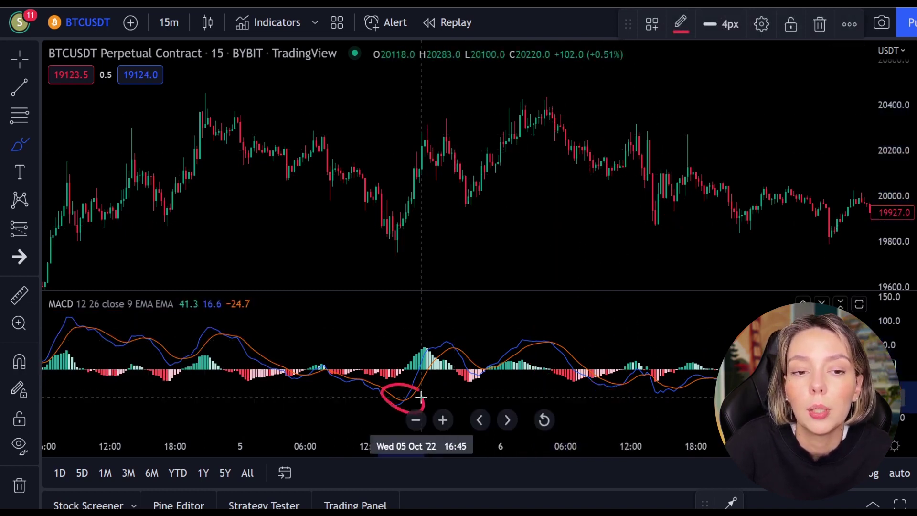
mouse_move(320, 195)
mouse_down()
mouse_move(399, 253)
mouse_move(377, 257)
mouse_up()
mouse_move(403, 245)
mouse_down()
mouse_move(449, 148)
mouse_move(465, 178)
mouse_up()
drag(495, 352, 496, 352)
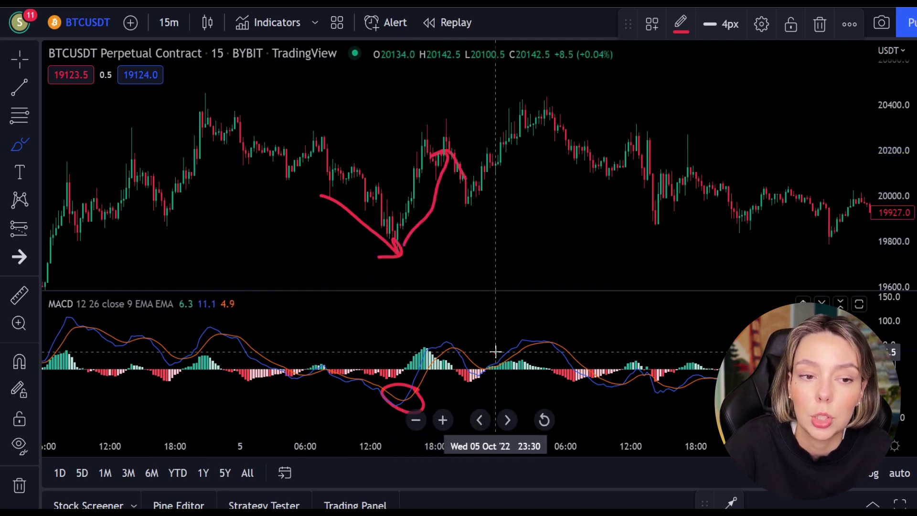
Draw brush arrows along the price dip and rise before 6 October, and undo the brush marks.
drag(452, 153, 474, 216)
mouse_move(449, 216)
mouse_down()
mouse_move(476, 221)
mouse_move(542, 118)
mouse_move(553, 168)
mouse_up()
key(ctrl+z)
key(ctrl+z)
key(ctrl+z)
key(ctrl+z)
key(ctrl+z)
key(ctrl+z)
key(ctrl+z)
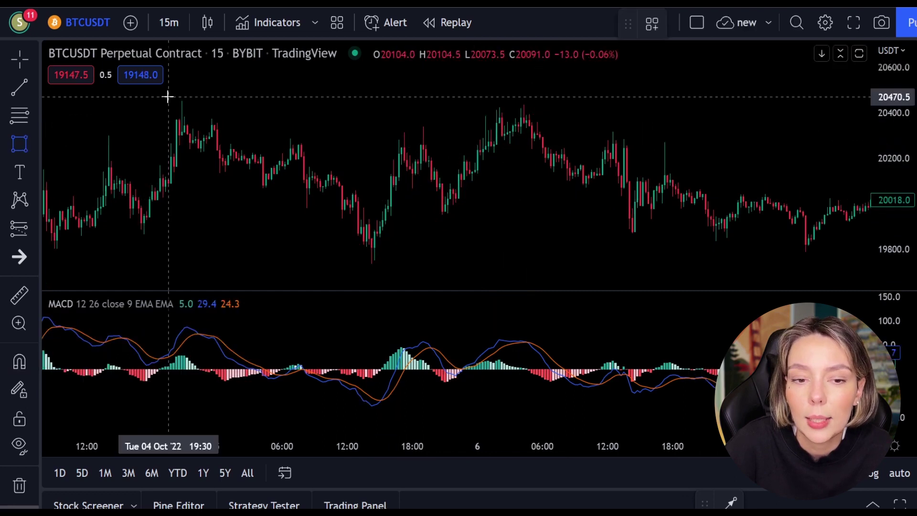
Draw a red resistance rectangle across the price highs from about 20470.5 down to 20367.
mouse_move(168, 97)
mouse_down()
mouse_move(350, 95)
mouse_move(573, 138)
mouse_move(829, 120)
mouse_up()
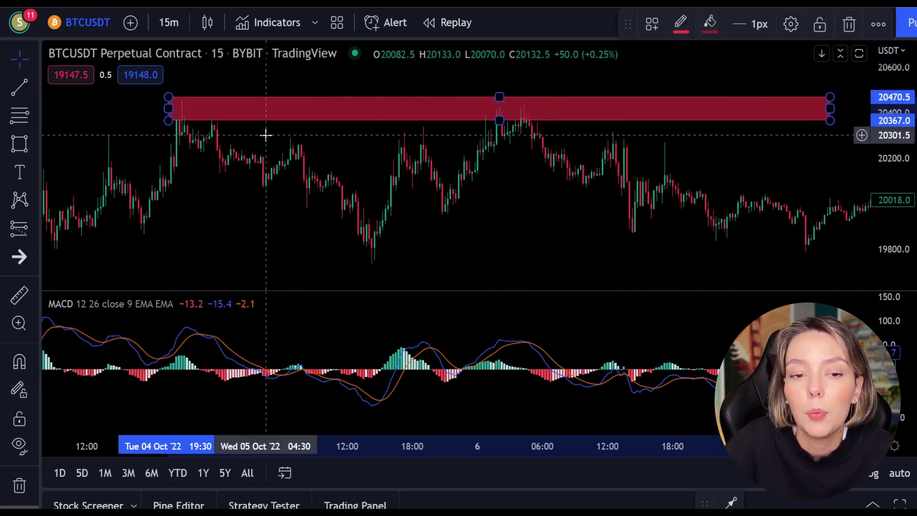
With the Brush, draw a downward arrow from the 4 October high and circle the bearish MACD crossover below it.
click(19, 144)
click(89, 147)
drag(186, 138, 348, 262)
mouse_move(311, 216)
mouse_down()
mouse_move(348, 262)
mouse_move(306, 261)
mouse_up()
mouse_move(219, 320)
mouse_down()
mouse_move(250, 343)
mouse_move(218, 321)
mouse_up()
Circle the next two price highs near the red zone and the 5 October MACD crossover, adding arrows along the declines.
drag(410, 127, 423, 118)
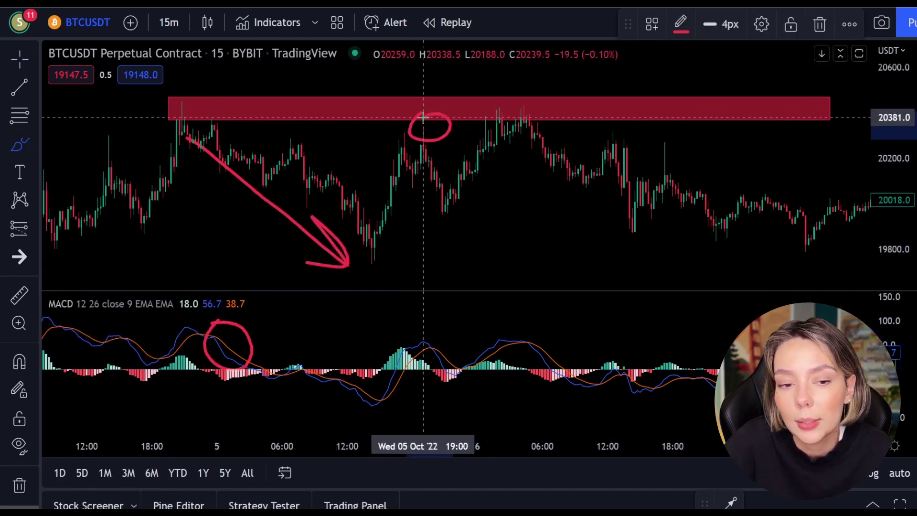
mouse_move(423, 156)
mouse_down()
mouse_move(537, 255)
mouse_move(445, 228)
mouse_up()
mouse_move(539, 102)
mouse_down()
mouse_move(496, 122)
mouse_move(538, 102)
mouse_up()
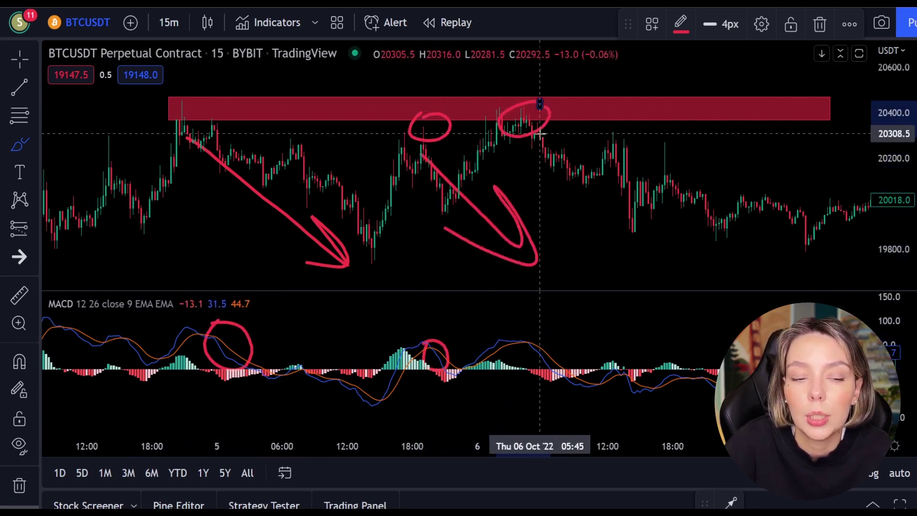
mouse_move(540, 152)
mouse_down()
mouse_move(645, 239)
mouse_move(563, 222)
mouse_up()
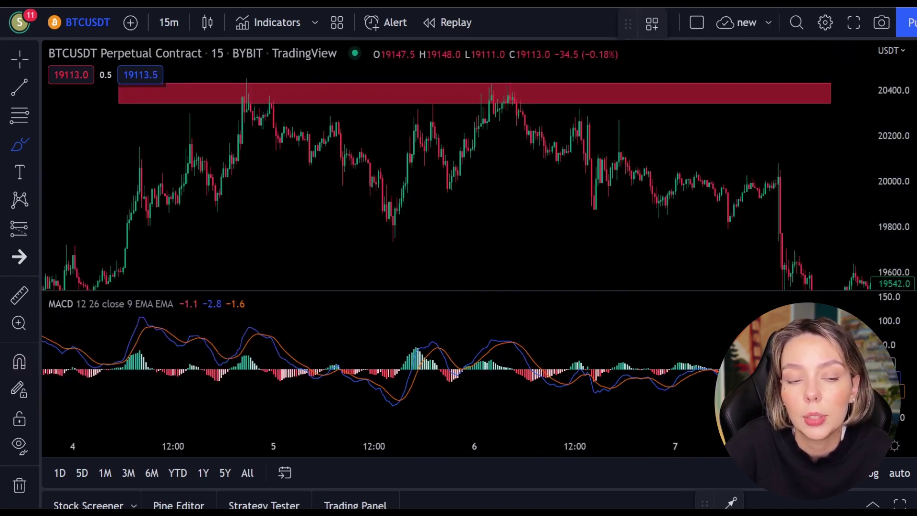
Circle the price touches of the red zone and the MACD upswing before 6 October in white, and mark the following crossover with an X.
click(245, 93)
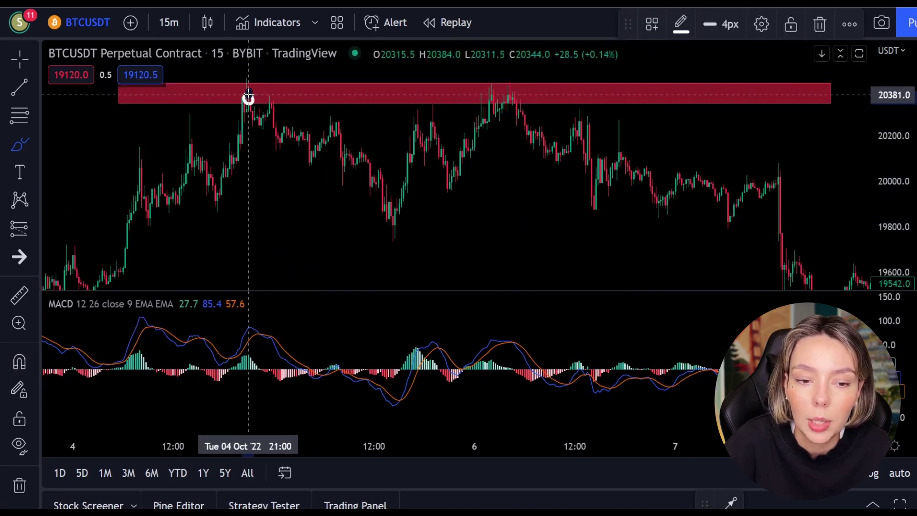
mouse_move(410, 98)
mouse_down()
mouse_move(427, 80)
mouse_move(406, 107)
mouse_move(420, 89)
mouse_up()
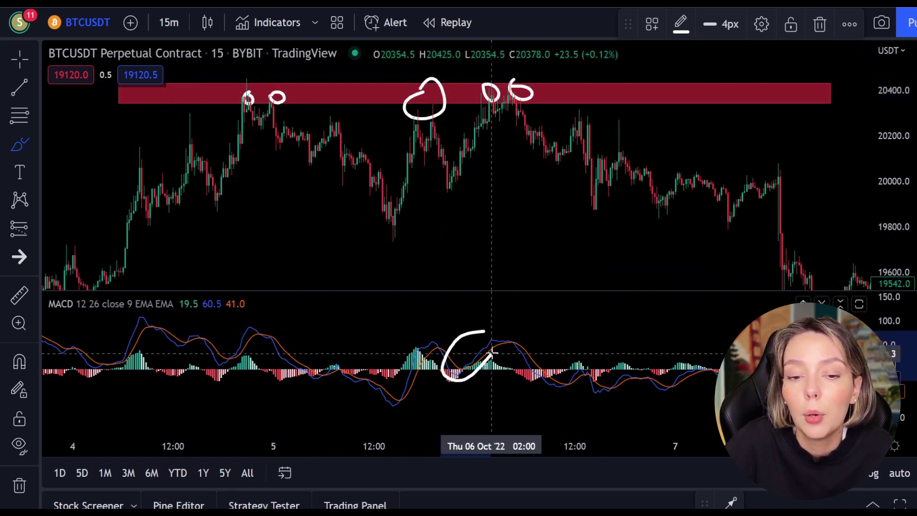
drag(456, 188, 506, 98)
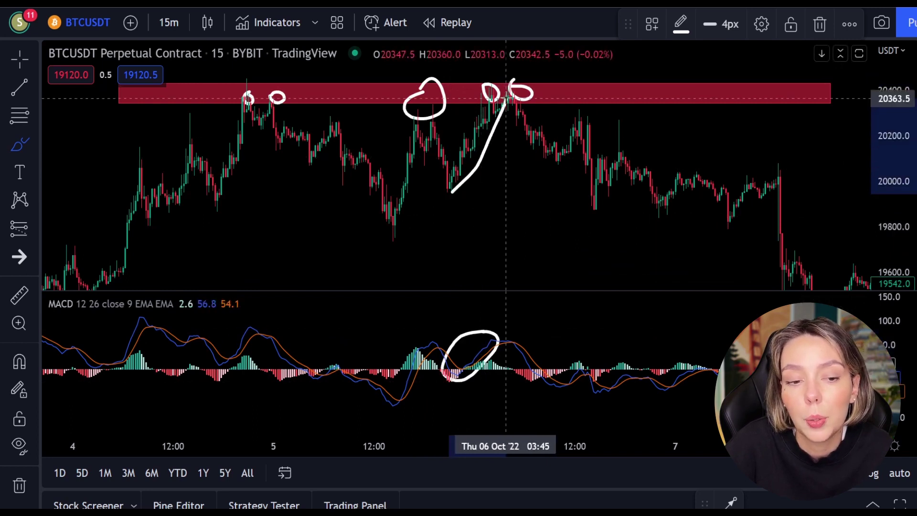
key(Delete)
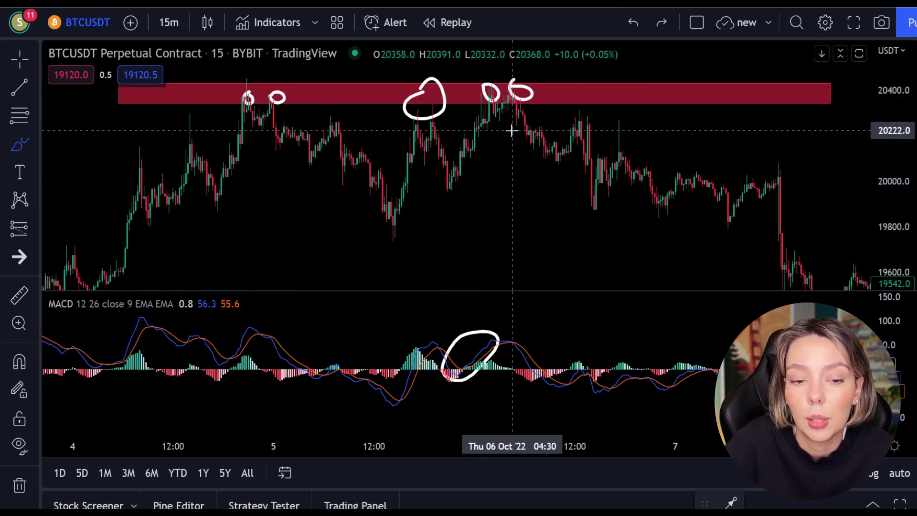
drag(522, 336, 506, 353)
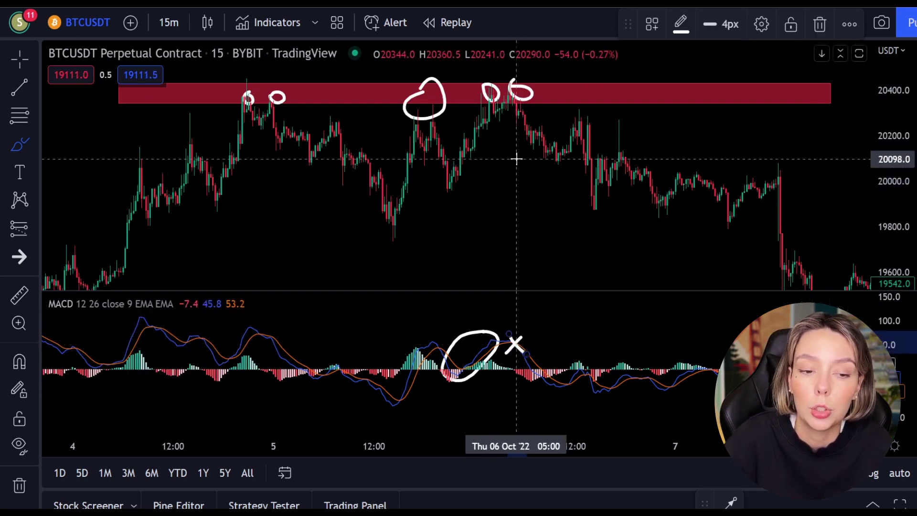
Place a Short Position at the 6 October 04:30 candle with entry at 20339.5, stop at 20474.5 and target at 19502.
click(21, 232)
click(25, 230)
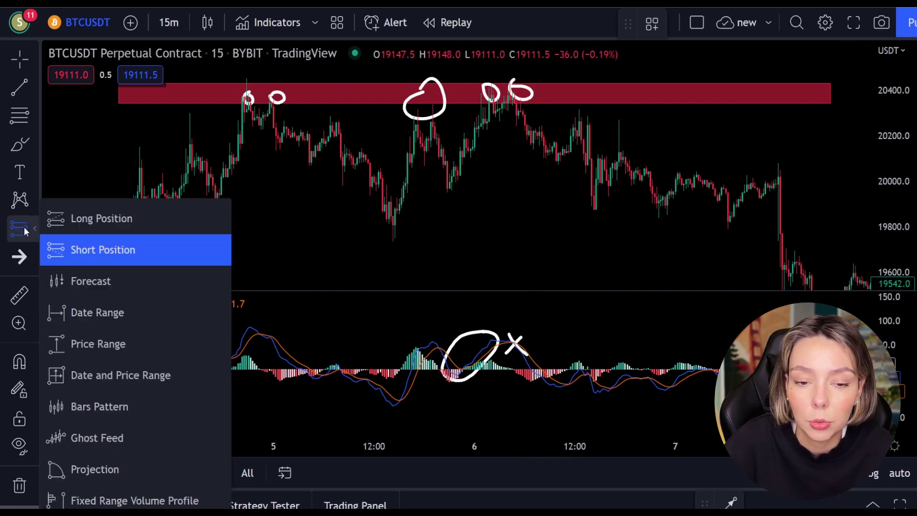
click(85, 251)
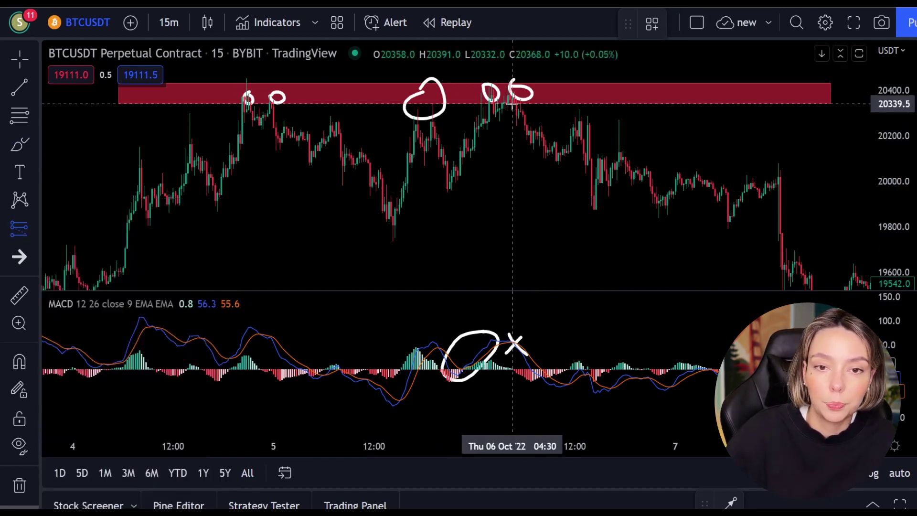
click(512, 103)
drag(900, 90, 900, 131)
drag(526, 73, 526, 90)
drag(528, 158, 529, 271)
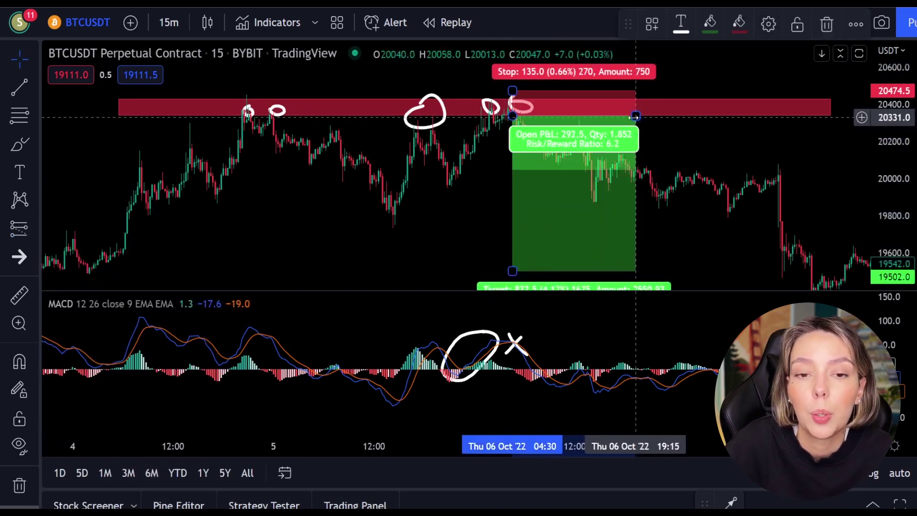
Extend the short position past the 7 October price drop and lower its target to 19341.
drag(636, 116, 826, 116)
drag(469, 227, 308, 195)
drag(361, 240, 359, 272)
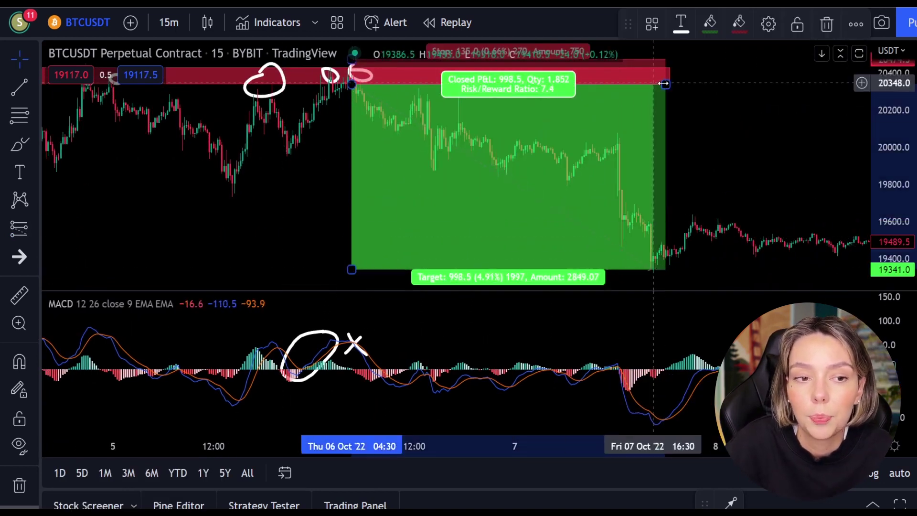
drag(665, 85, 845, 85)
click(284, 209)
drag(559, 450, 668, 451)
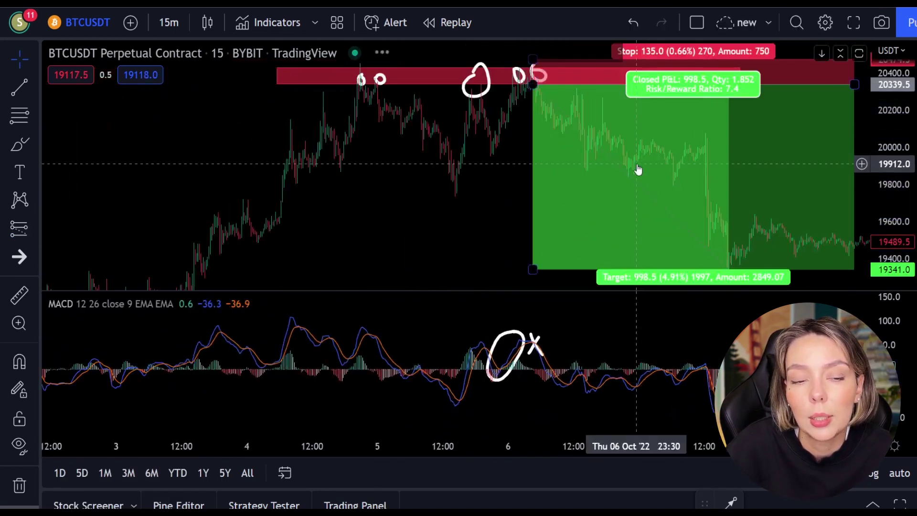
drag(483, 204, 376, 215)
Undo the last four chart changes.
key(ctrl+z)
key(ctrl+z)
key(ctrl+z)
key(ctrl+z)
key(ctrl+z)
key(ctrl+z)
key(ctrl+z)
key(ctrl+z)
key(ctrl+z)
key(ctrl+z)
key(ctrl+z)
key(ctrl+z)
key(ctrl+z)
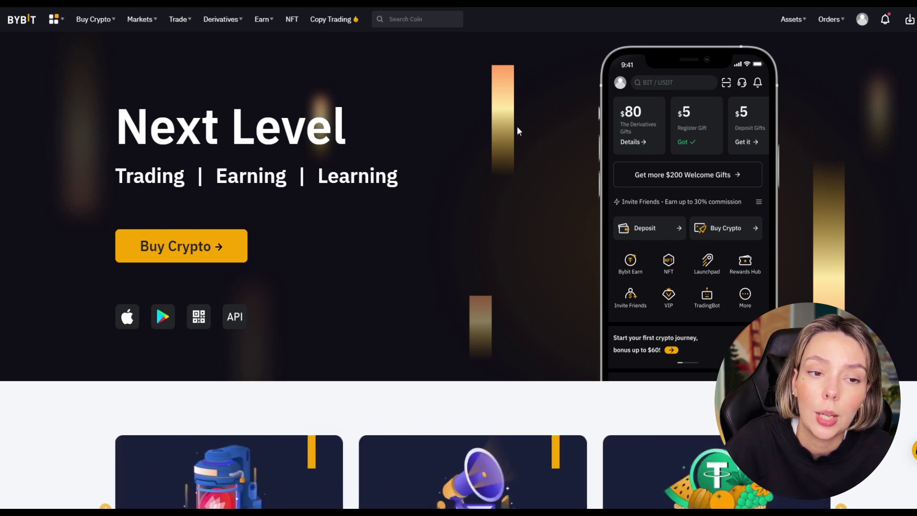
Switch to the Bybit website and look through the home page's promotions and trading opportunities.
scroll(514, 136, down, 4)
scroll(640, 184, down, 10)
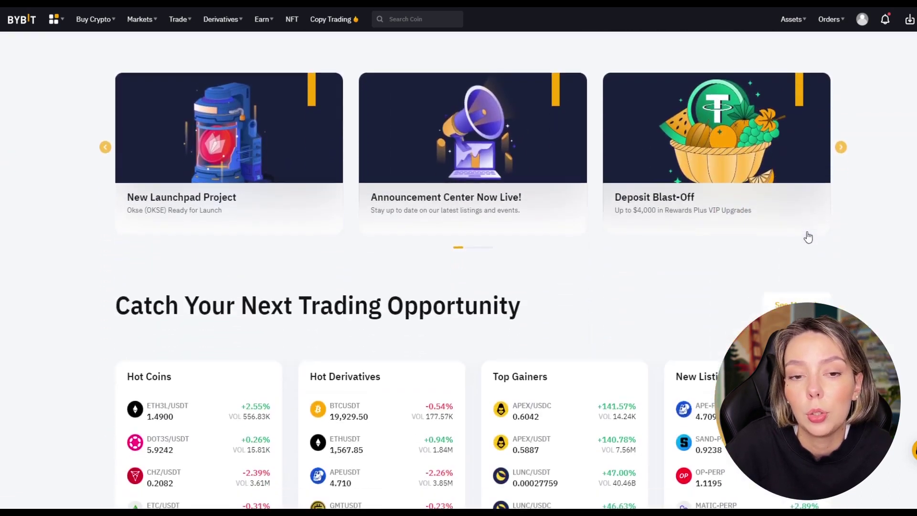
scroll(807, 235, down, 5)
scroll(806, 228, up, 18)
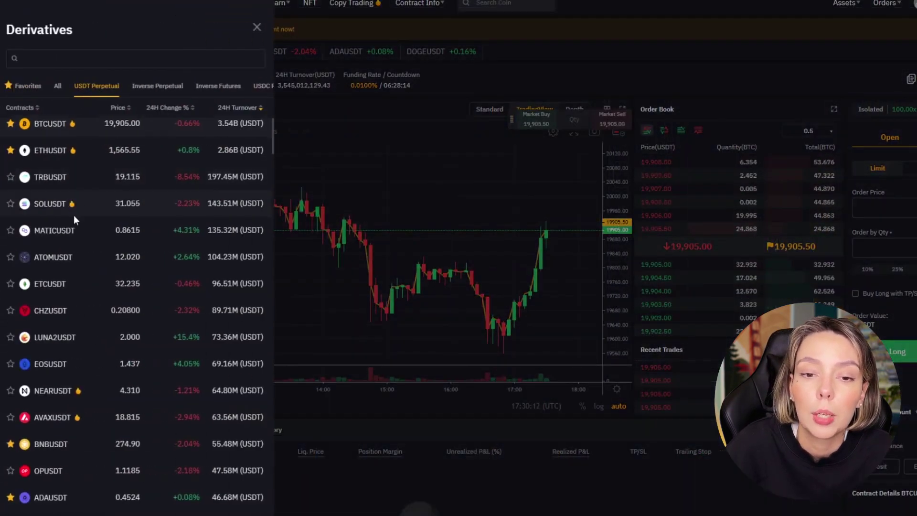
Look through the USDT Perpetual contracts and examine the long and short leverage sliders in Isolated margin mode.
scroll(76, 230, down, 20)
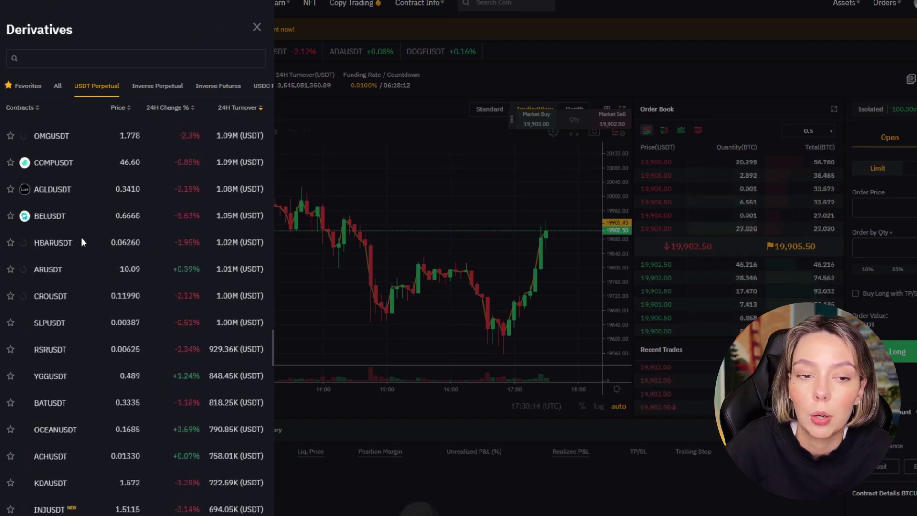
scroll(82, 237, up, 15)
click(345, 239)
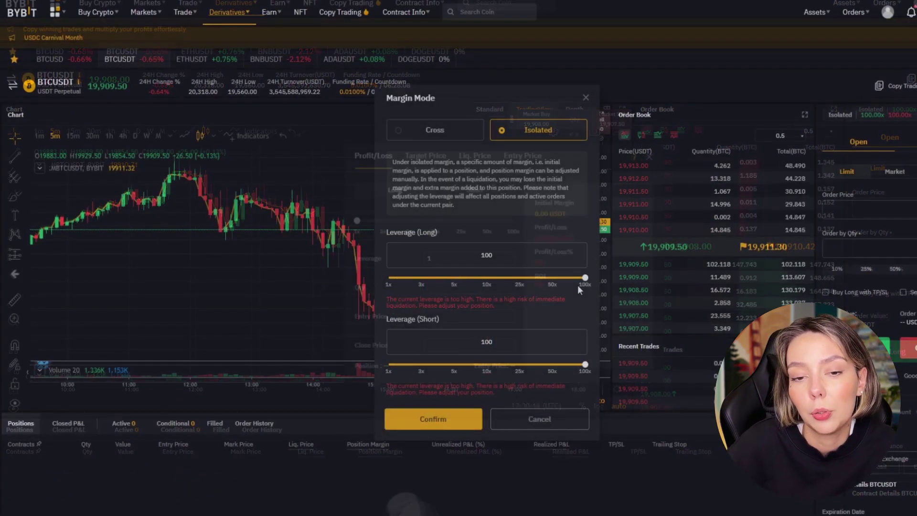
drag(606, 278, 491, 279)
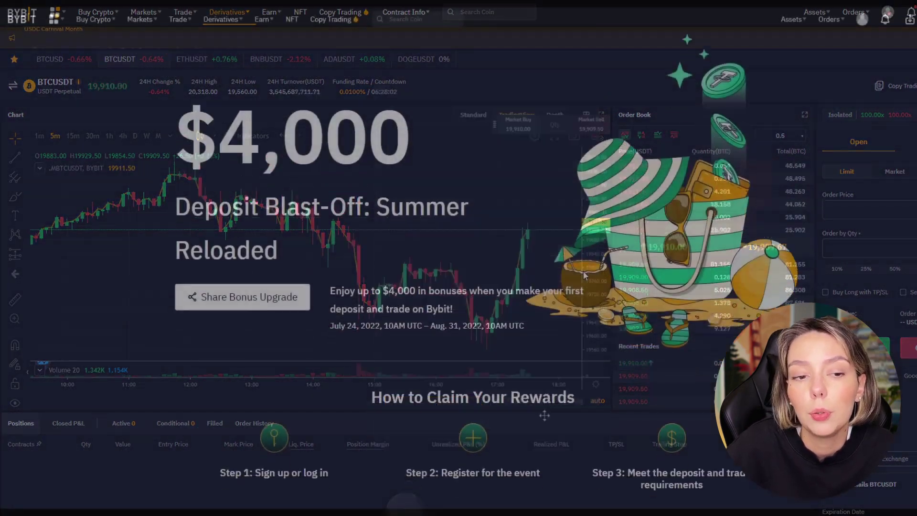
Read the $4,000 Deposit Blast-Off promotion, highlighting the bonus amount, and go to its Bonus Rewards Tracker.
scroll(582, 270, down, 5)
scroll(582, 271, up, 5)
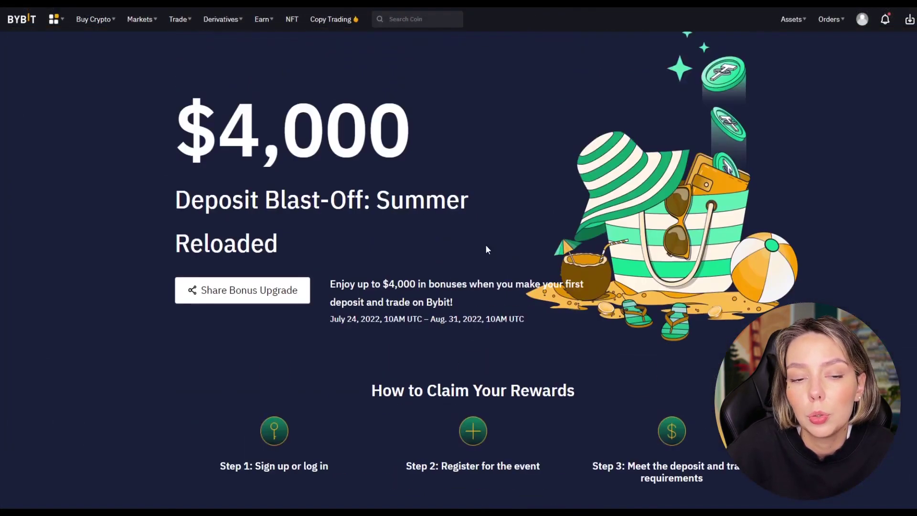
drag(238, 131, 454, 145)
click(544, 191)
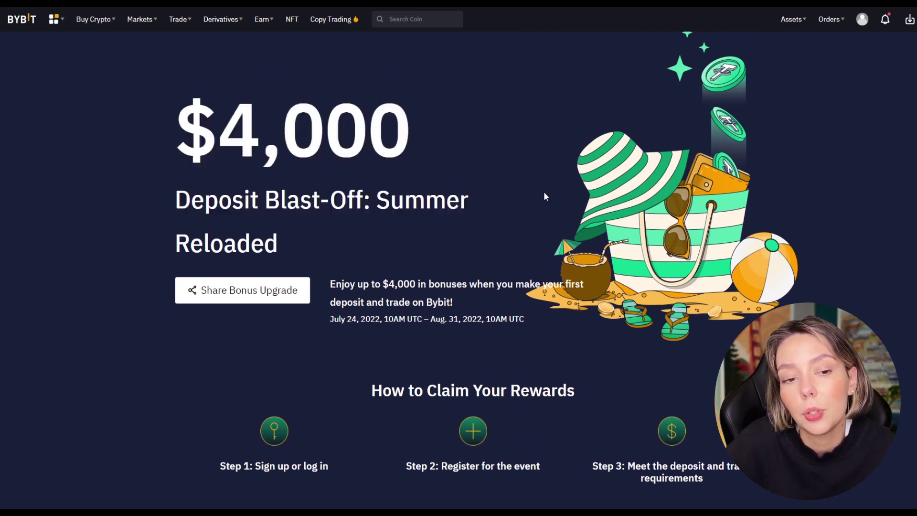
scroll(531, 237, down, 6)
scroll(591, 313, down, 5)
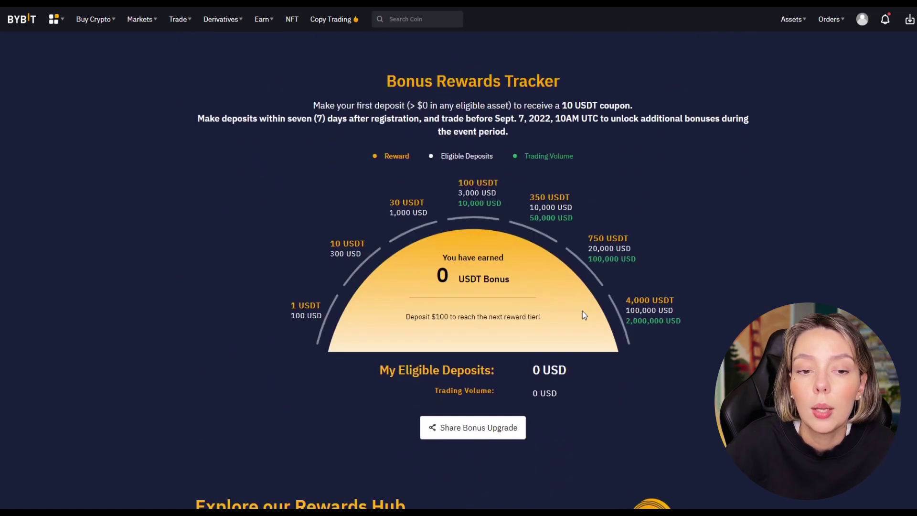
Examine the 100 USDT and 750 USDT reward tiers in the tracker and the promotion's Terms & Conditions.
drag(506, 188, 507, 205)
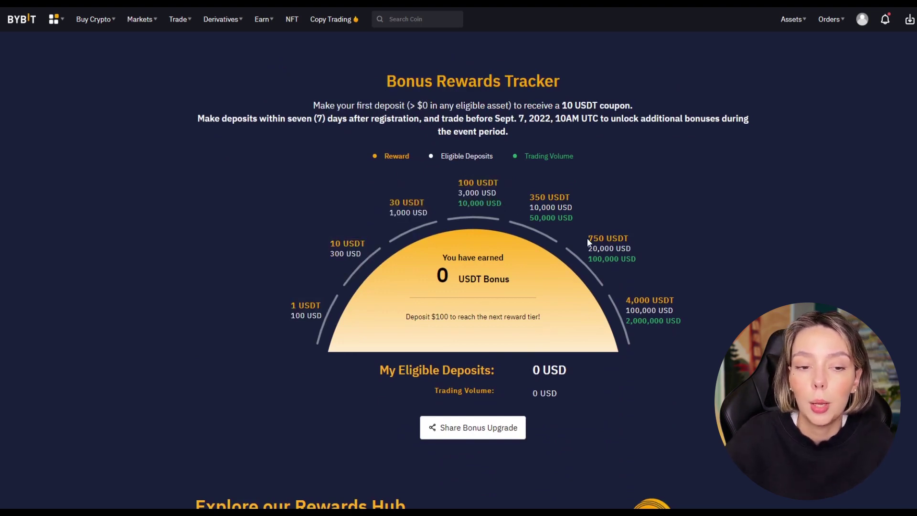
drag(587, 239, 646, 254)
click(646, 256)
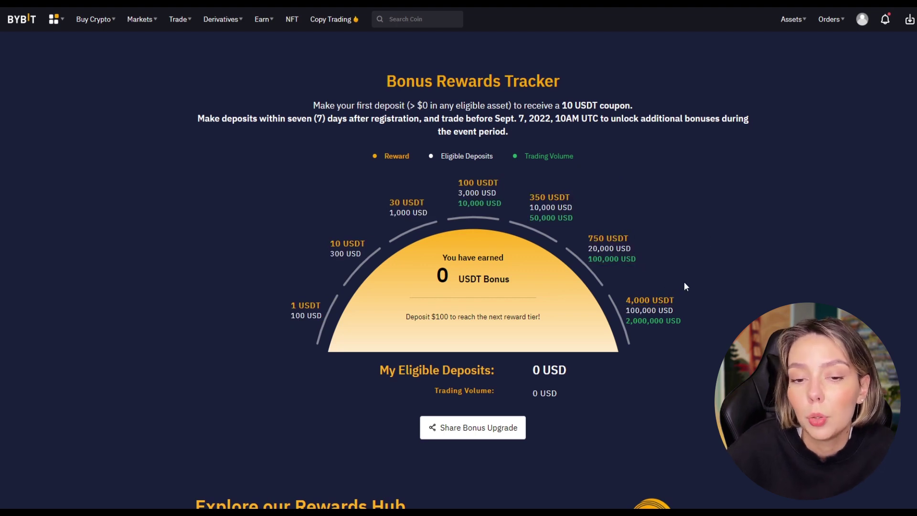
scroll(681, 293, down, 5)
scroll(677, 299, down, 4)
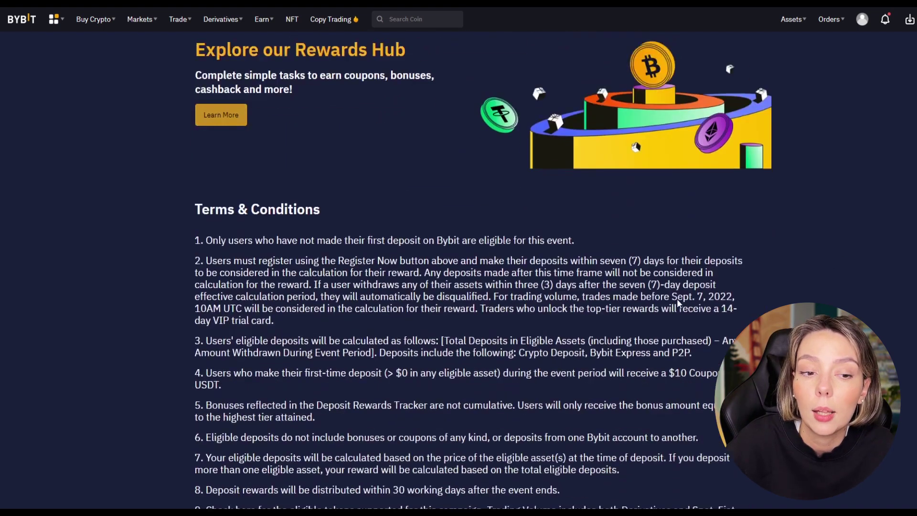
scroll(677, 299, up, 15)
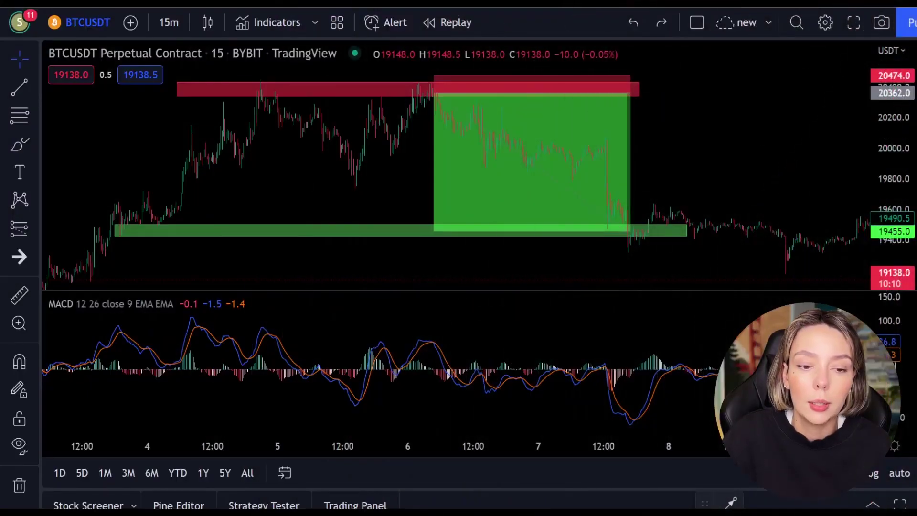
Switch back to the TradingView chart, mark price touches at both ends of the green support zone with the Brush, and undo the marks.
click(15, 146)
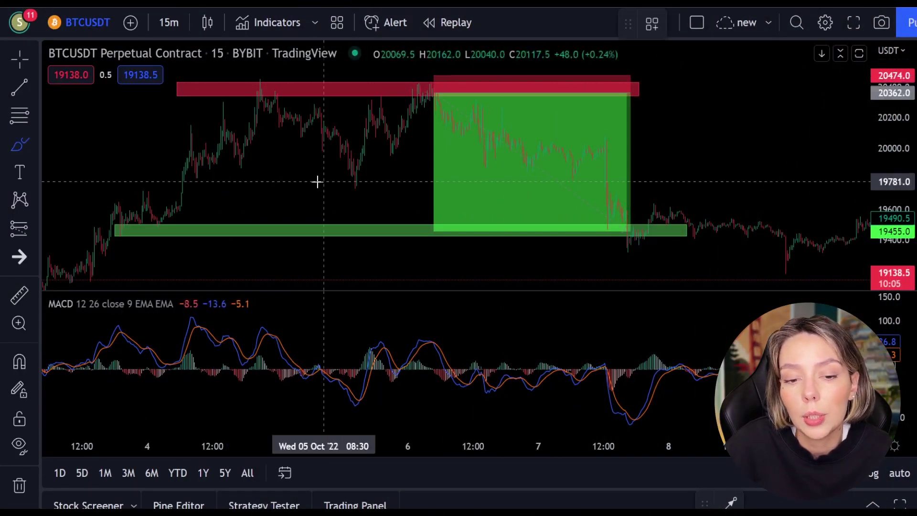
mouse_move(137, 222)
mouse_down()
mouse_move(125, 227)
mouse_move(172, 228)
mouse_up()
drag(615, 225, 648, 247)
key(ctrl+z)
key(ctrl+z)
key(ctrl+z)
key(ctrl+z)
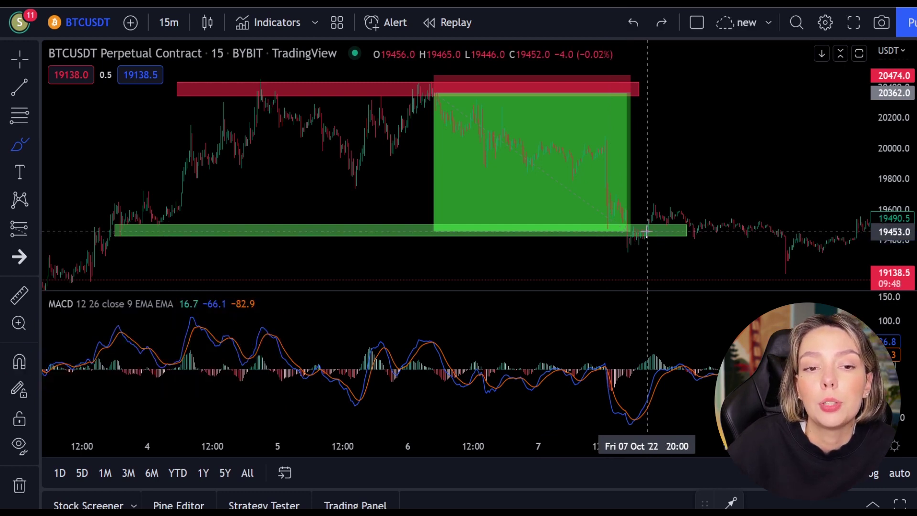
Mark the price drop with a Brush arrow from the red resistance zone to the green support zone, and undo the Brush marks.
drag(444, 98, 598, 213)
drag(575, 180, 549, 212)
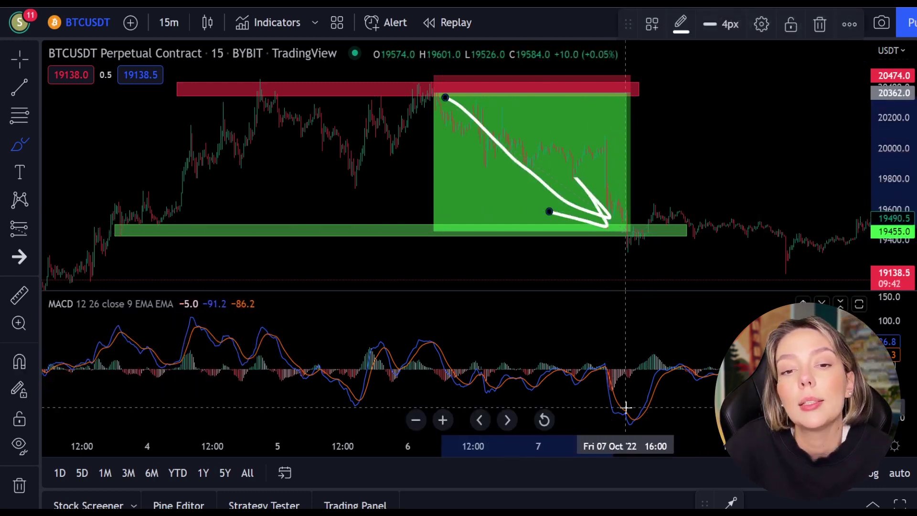
mouse_move(629, 400)
mouse_down()
mouse_move(596, 406)
mouse_move(627, 401)
mouse_up()
key(ctrl+z)
key(ctrl+z)
key(ctrl+z)
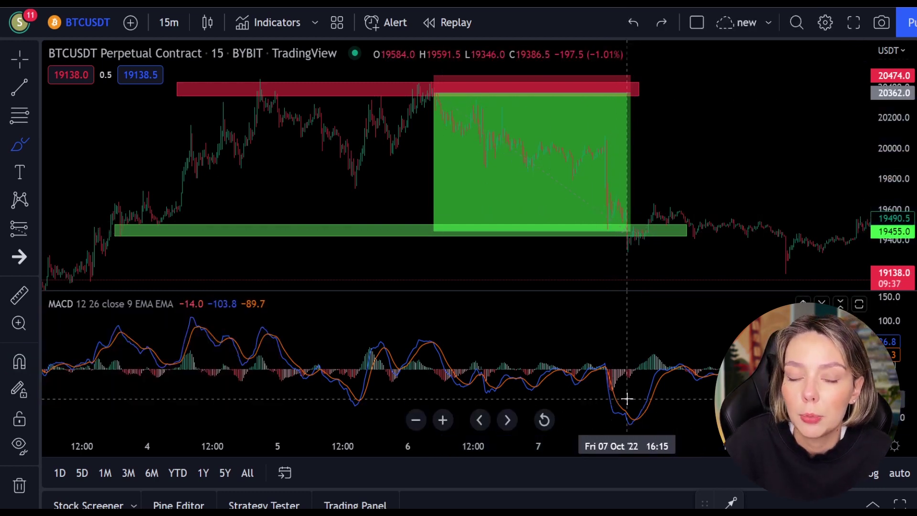
Circle the 7 October MACD crossover below the green support zone's end with the Brush.
click(21, 59)
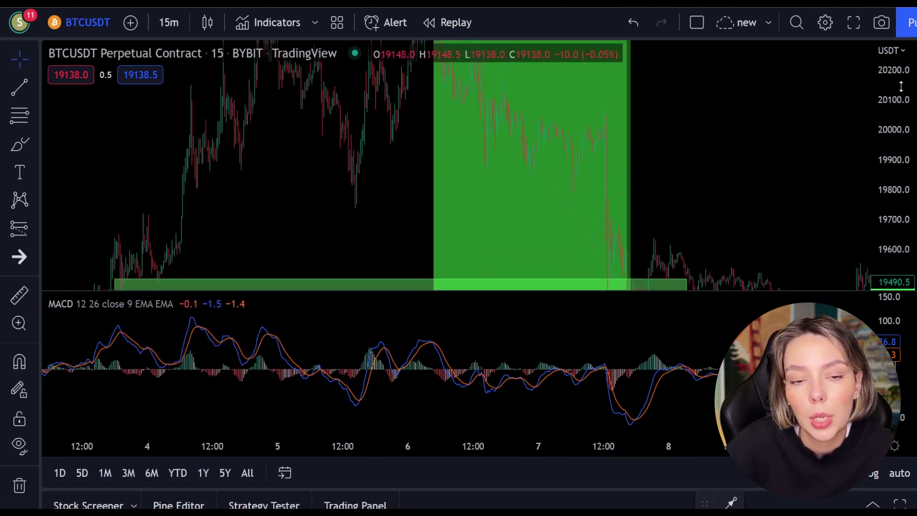
drag(894, 201, 882, 23)
drag(703, 160, 701, 116)
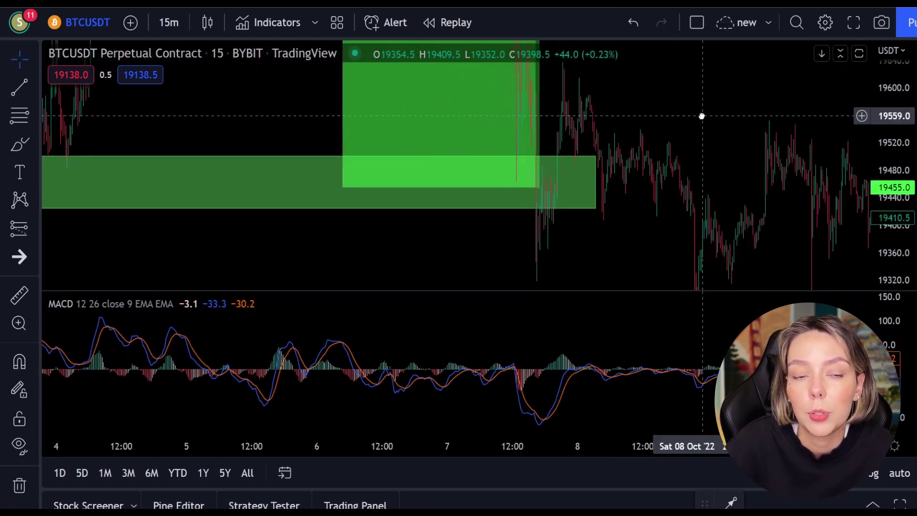
click(34, 144)
click(83, 145)
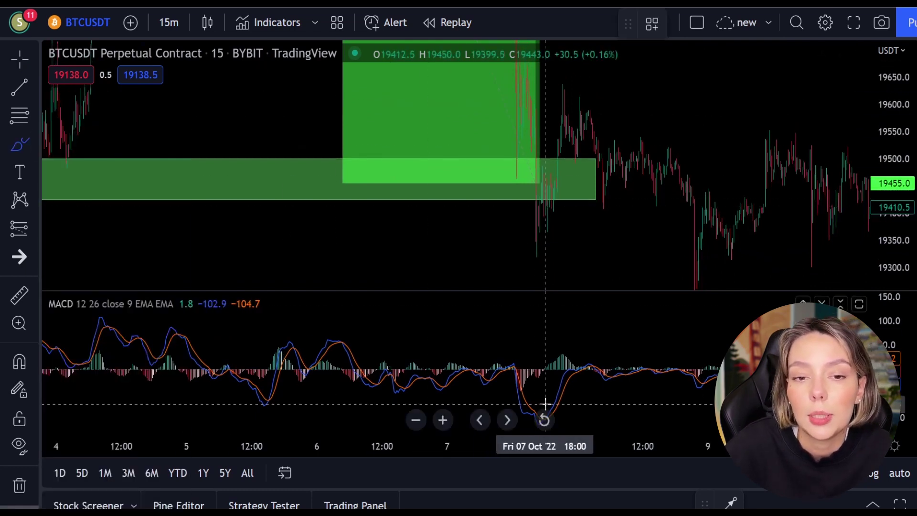
drag(542, 415, 525, 423)
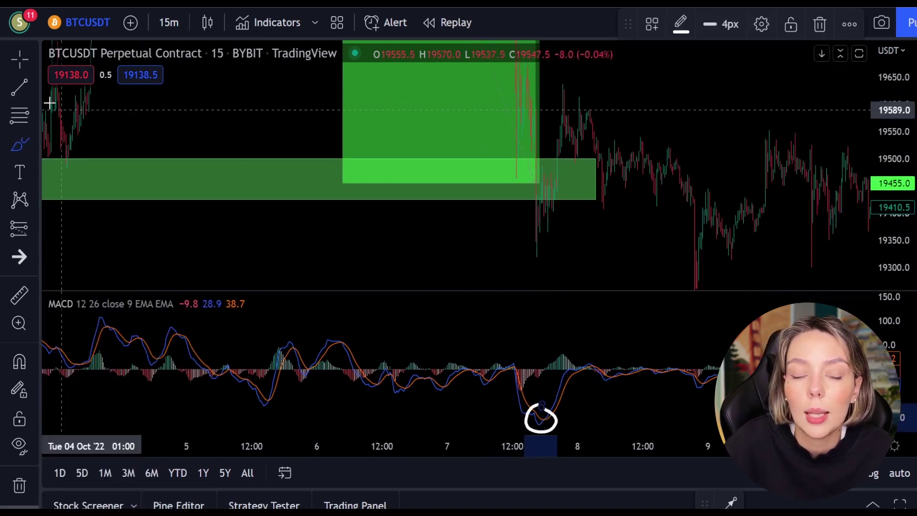
Place a long position with entry 19427.5 and stop 19306.5 at the 7 October crossover, lowering its target and narrowing it to the next price peak.
click(34, 228)
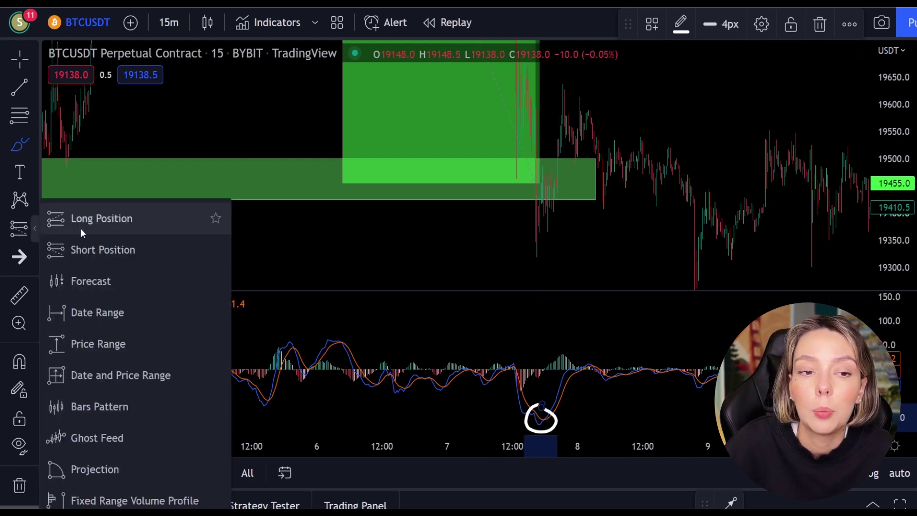
click(551, 197)
drag(897, 153, 896, 188)
drag(553, 268, 563, 232)
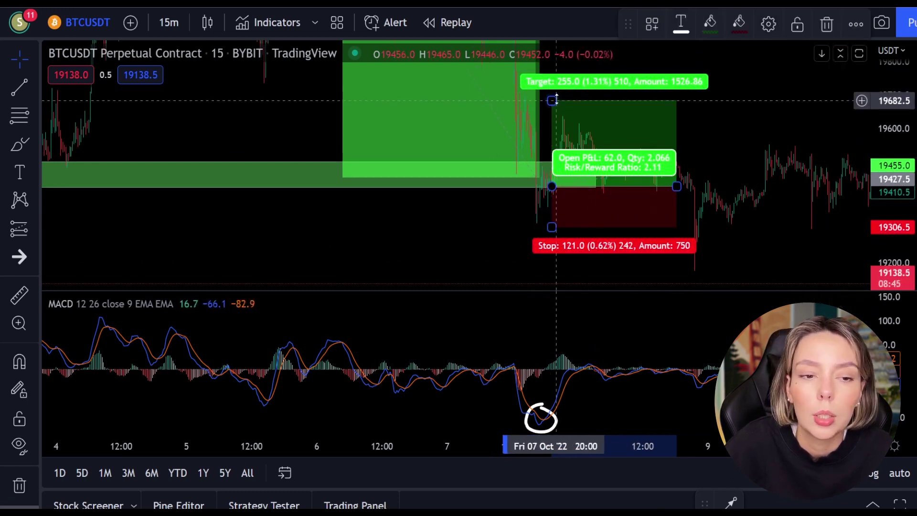
drag(552, 101, 559, 119)
drag(677, 186, 563, 186)
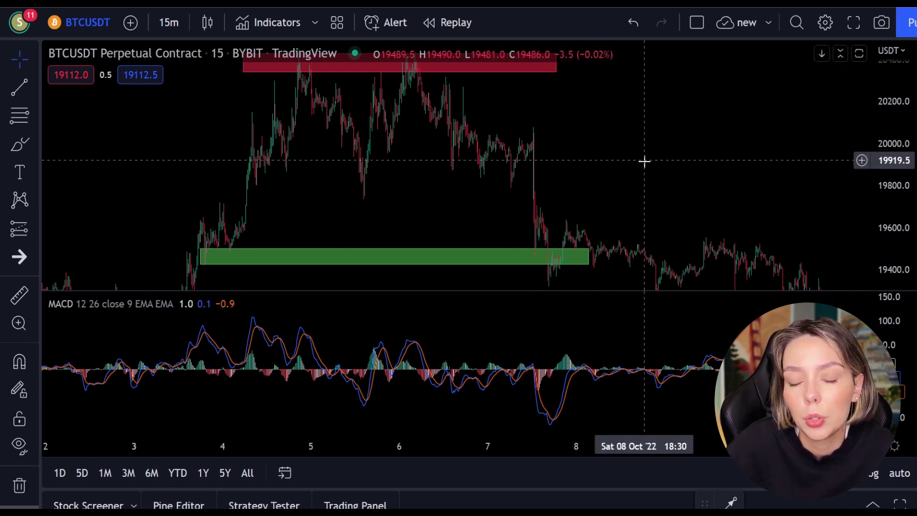
Place a long position at the support zone on 7 October around 17:45, with entry 19420.5 and stop 19311.5, and lower its target.
drag(645, 184, 634, 175)
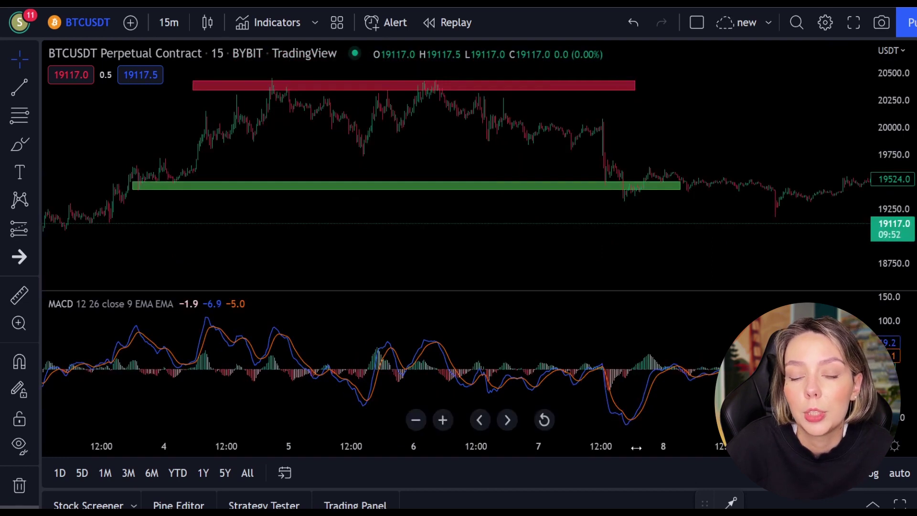
drag(635, 448, 445, 442)
drag(904, 231, 904, 201)
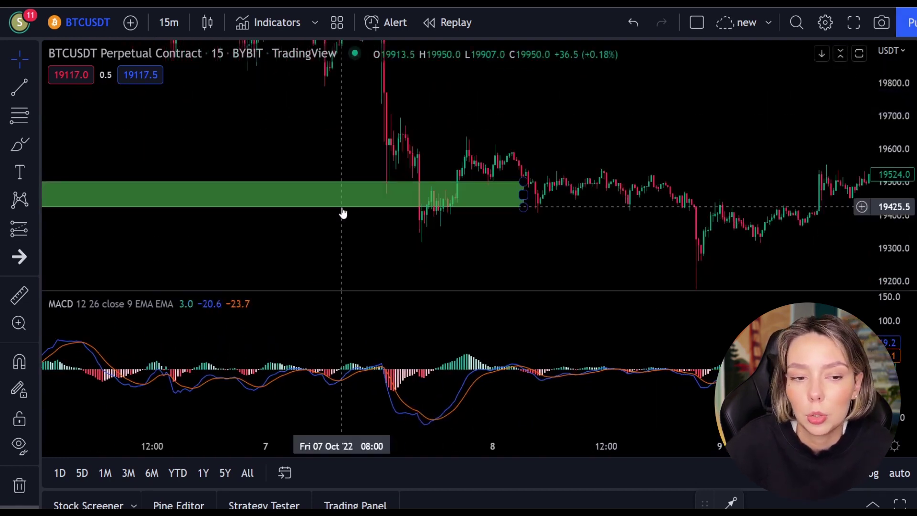
click(34, 228)
click(93, 225)
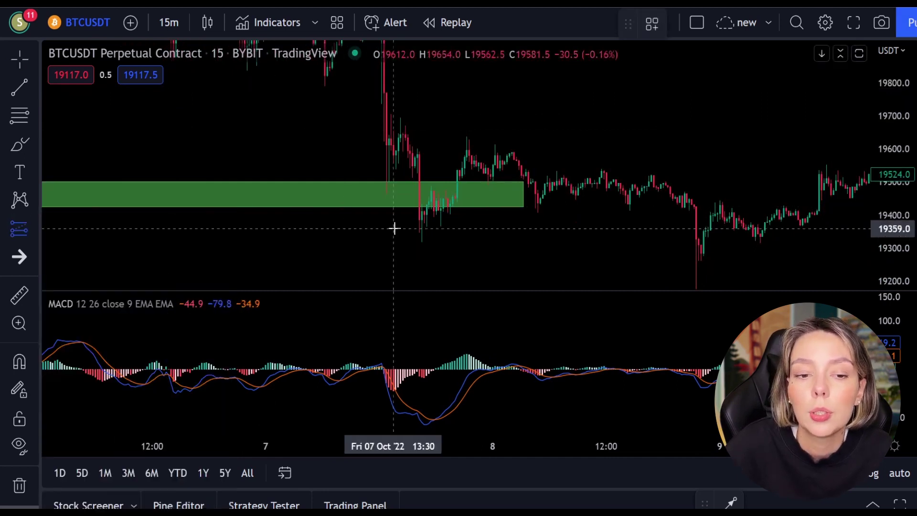
click(433, 209)
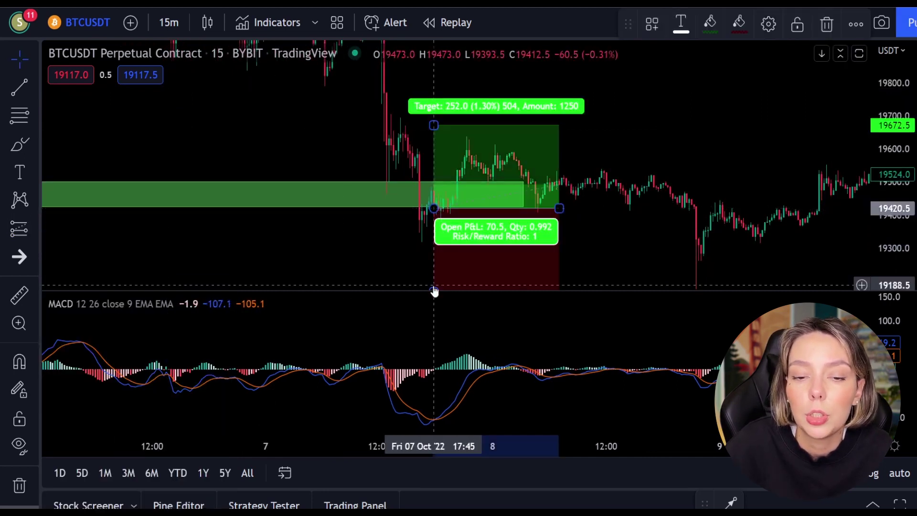
drag(433, 285, 433, 245)
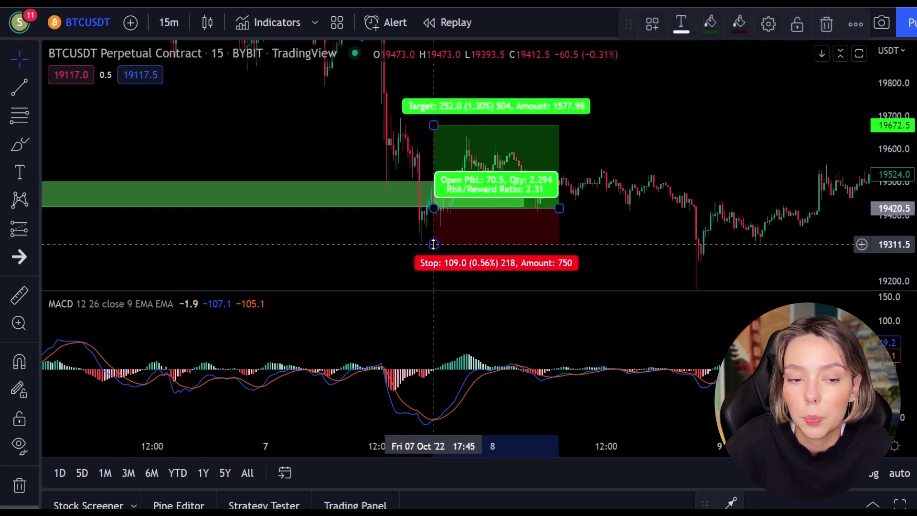
drag(434, 126, 439, 152)
click(438, 154)
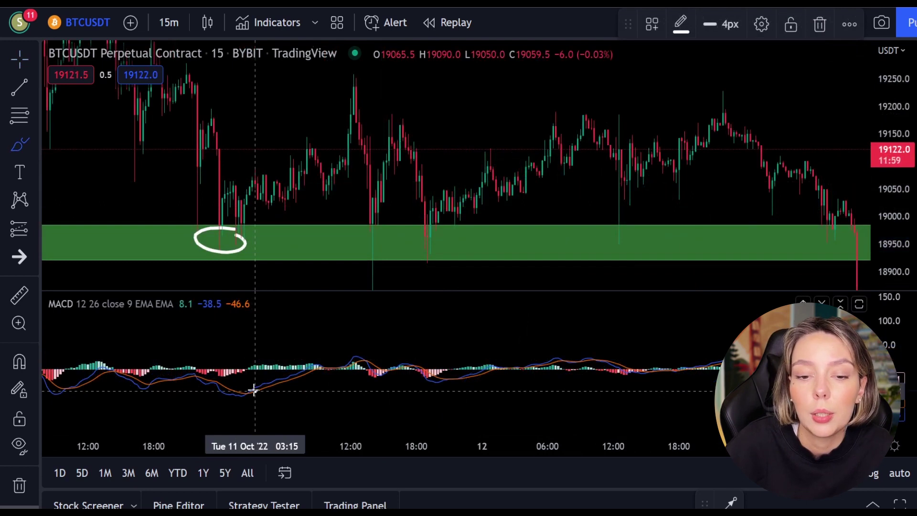
Place a long position after the early 11 October MACD crossover with entry 19037.5, stop 18921.0 and target 19215.0, and delete it.
drag(253, 390, 252, 388)
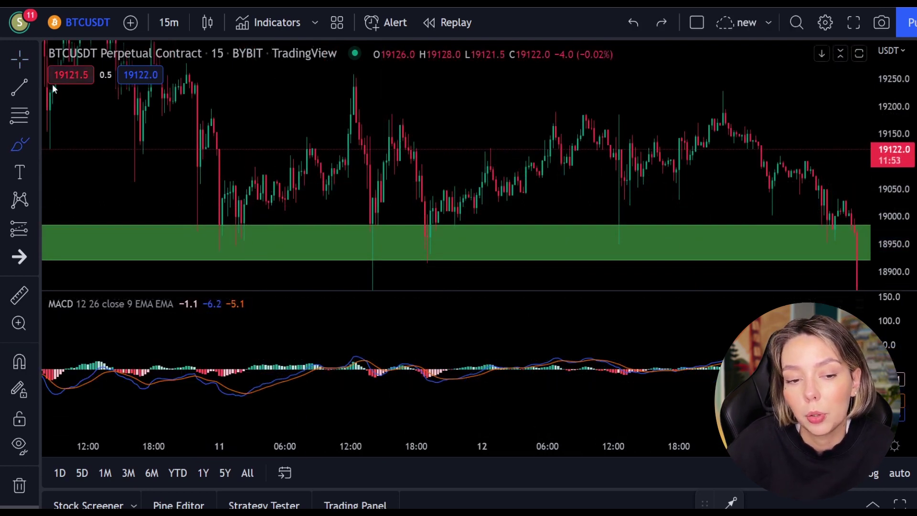
click(35, 229)
click(101, 217)
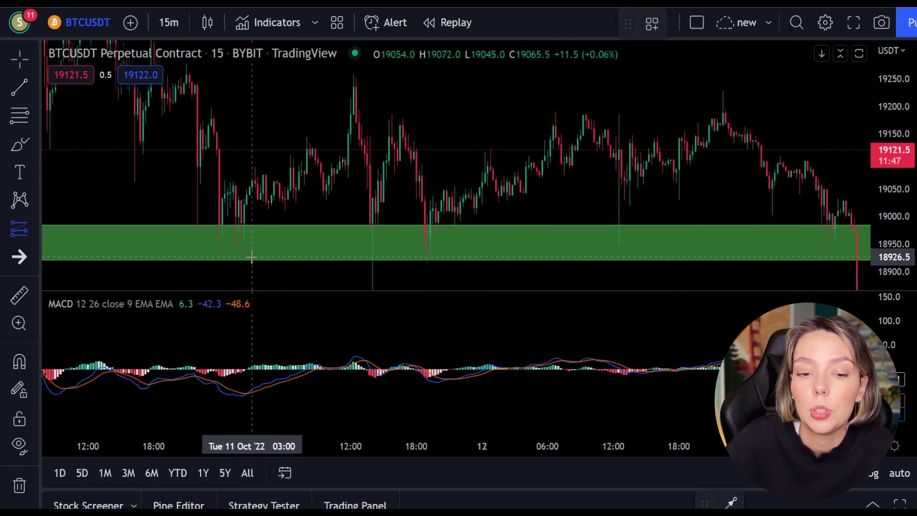
click(255, 195)
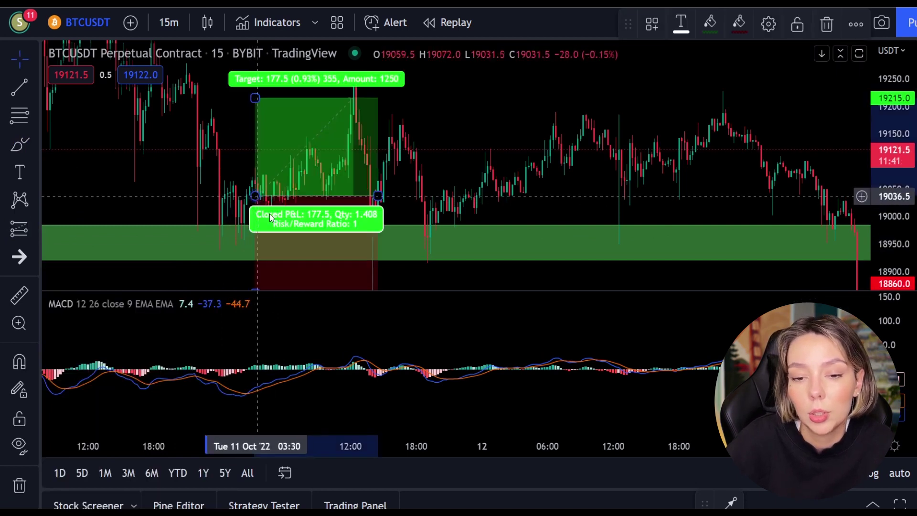
drag(510, 217, 508, 203)
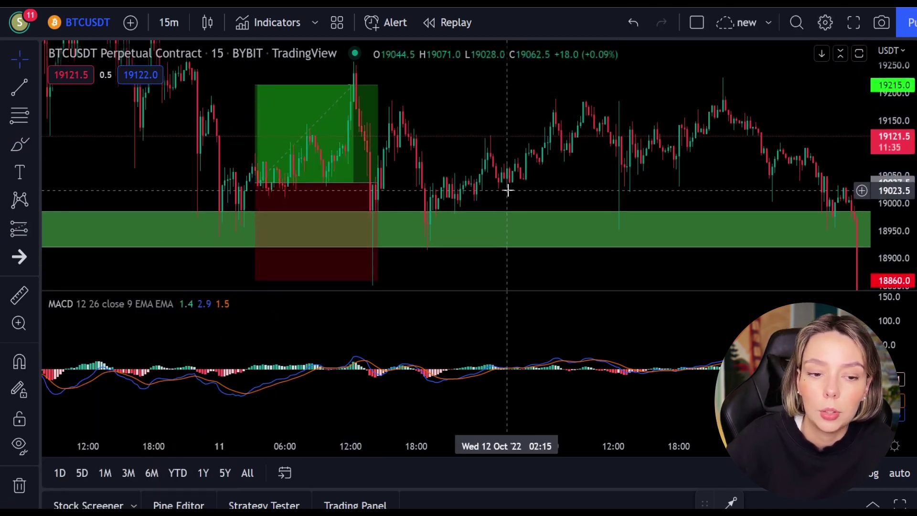
drag(255, 281, 255, 247)
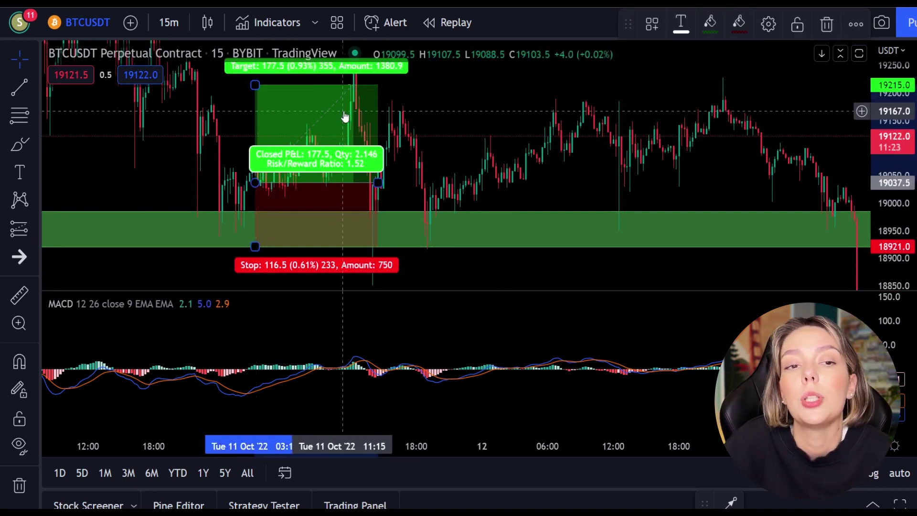
drag(377, 182, 354, 181)
click(493, 123)
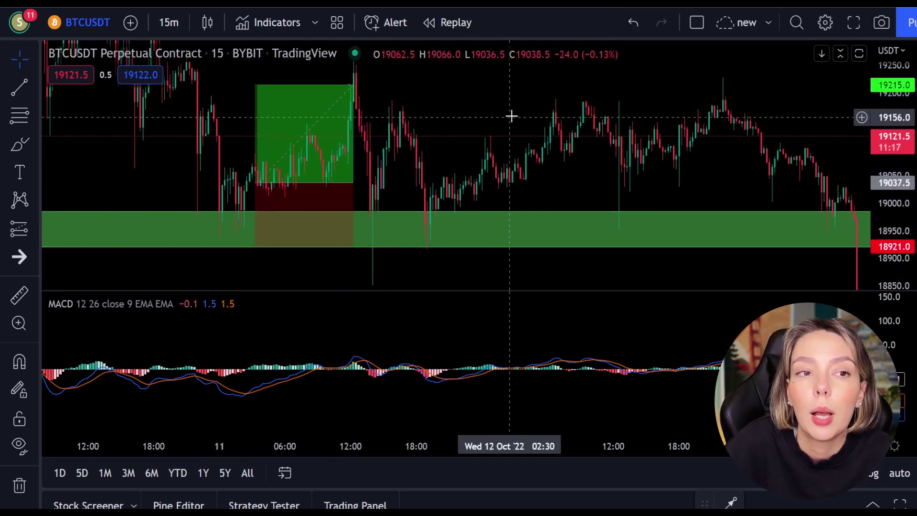
click(297, 123)
key(Delete)
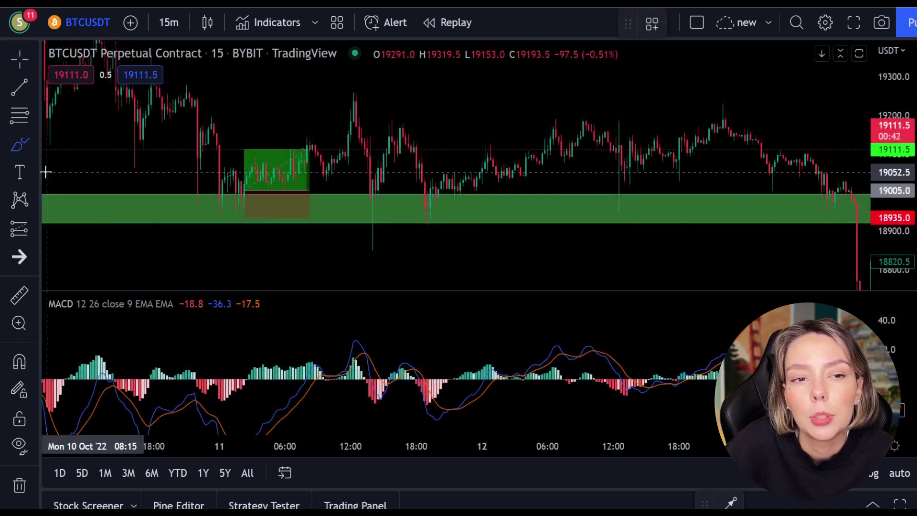
Circle the late 11 October support touch and the matching MACD crossover with the Brush.
mouse_move(453, 196)
mouse_down()
mouse_move(430, 200)
mouse_move(465, 193)
mouse_up()
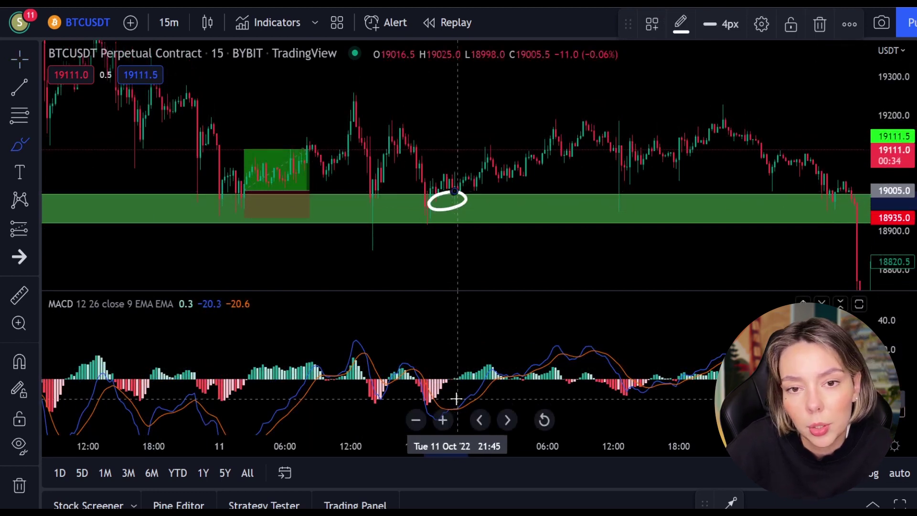
drag(446, 420, 454, 397)
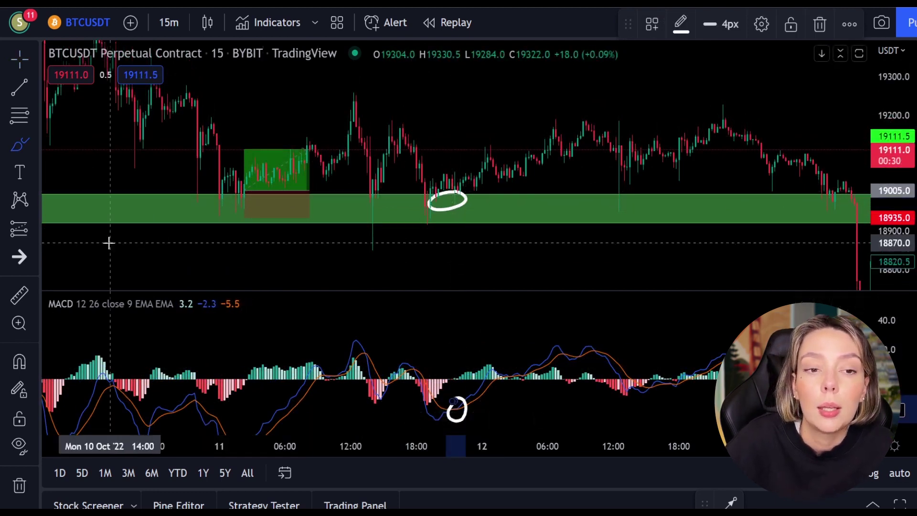
Place a long position at the circled support touch with entry 19016.0, stop 18908.5 and target 19180.5, ending at the following price peak.
click(19, 230)
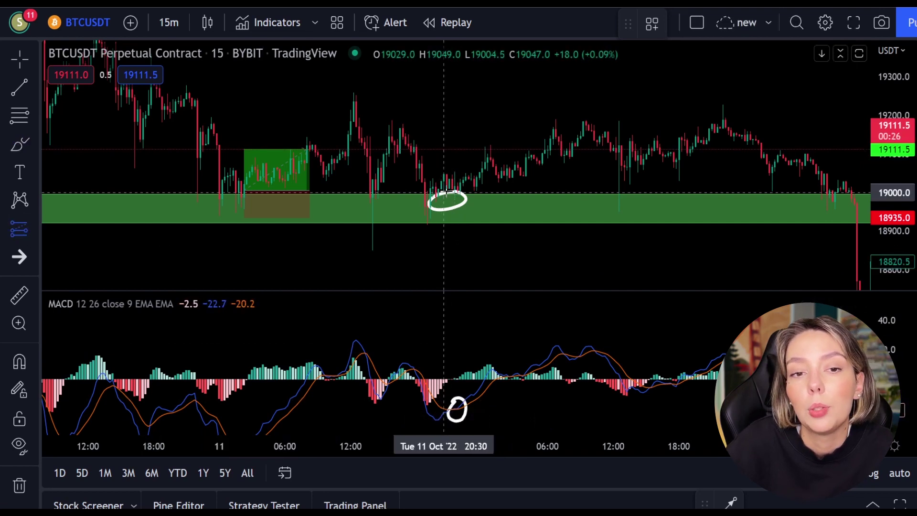
click(449, 187)
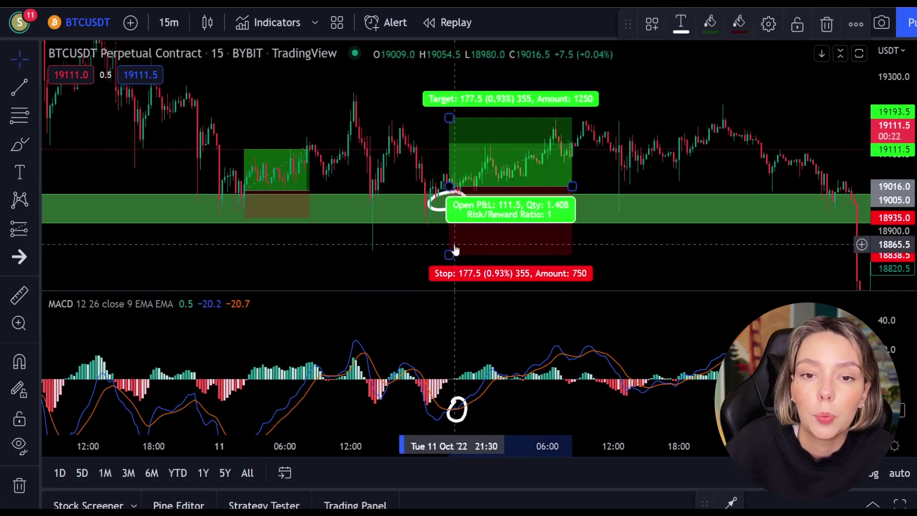
drag(449, 254, 449, 227)
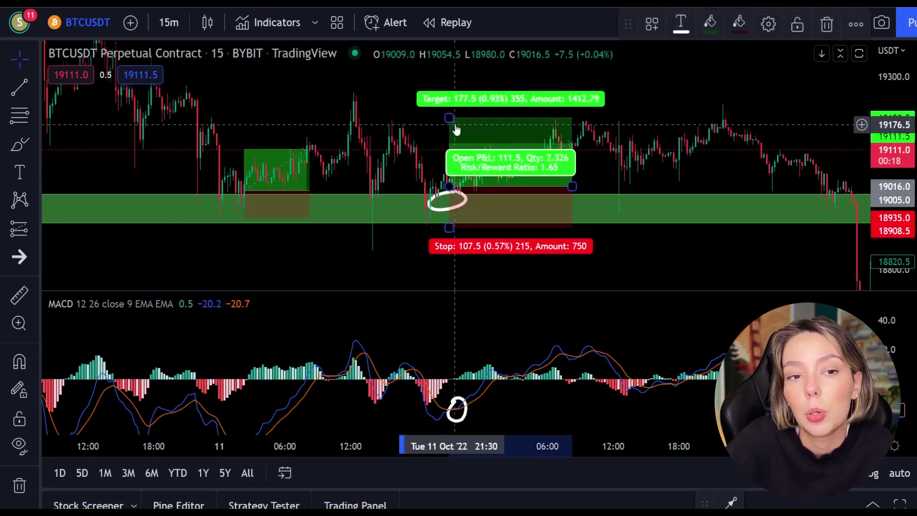
drag(449, 118, 450, 123)
drag(572, 186, 555, 186)
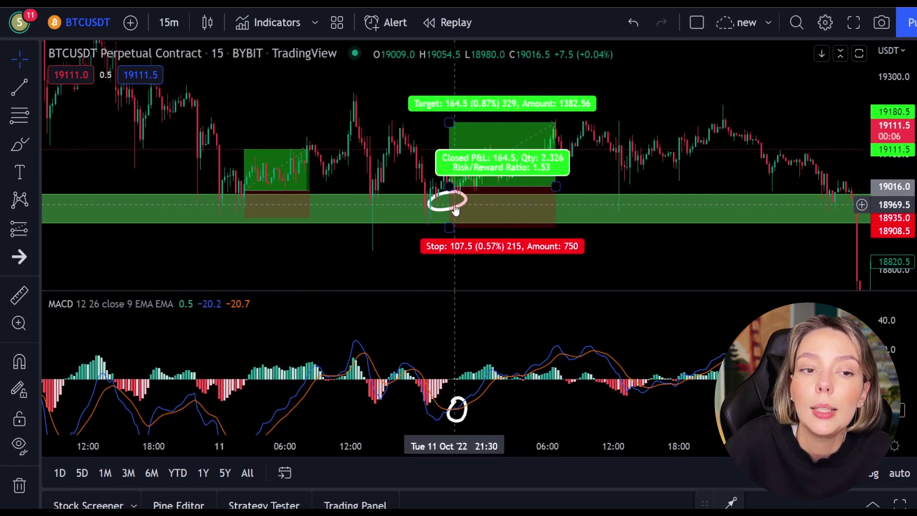